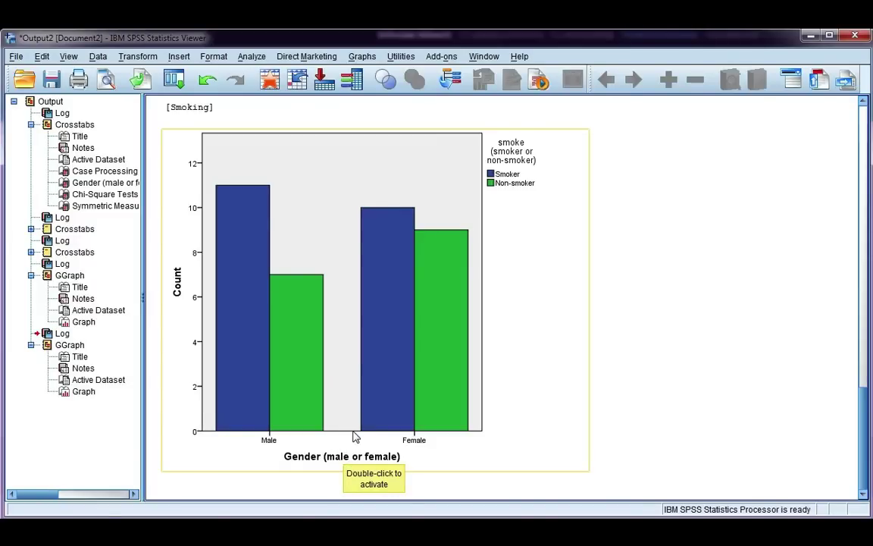
# Open the Smoking Status by gender bar chart in a separate Chart Editor window
pyautogui.rightClick(483, 349)
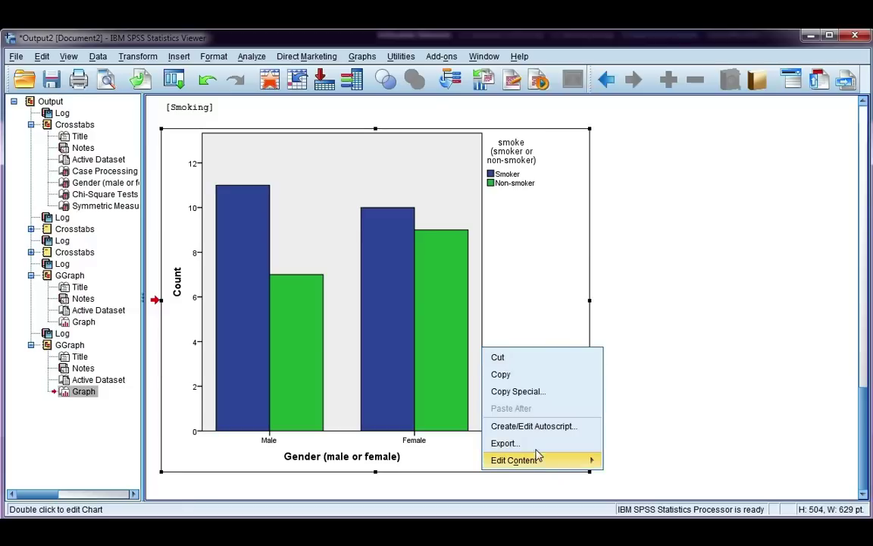
pyautogui.moveTo(542, 462)
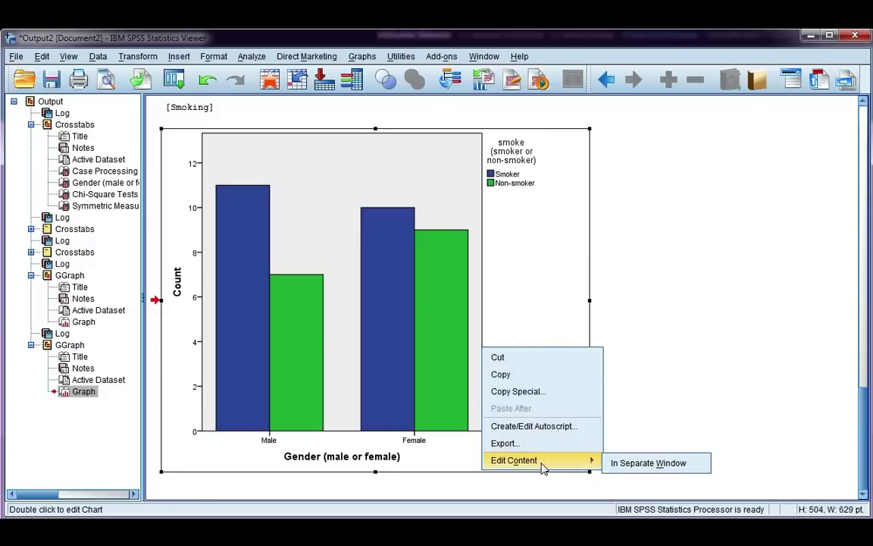
pyautogui.click(621, 463)
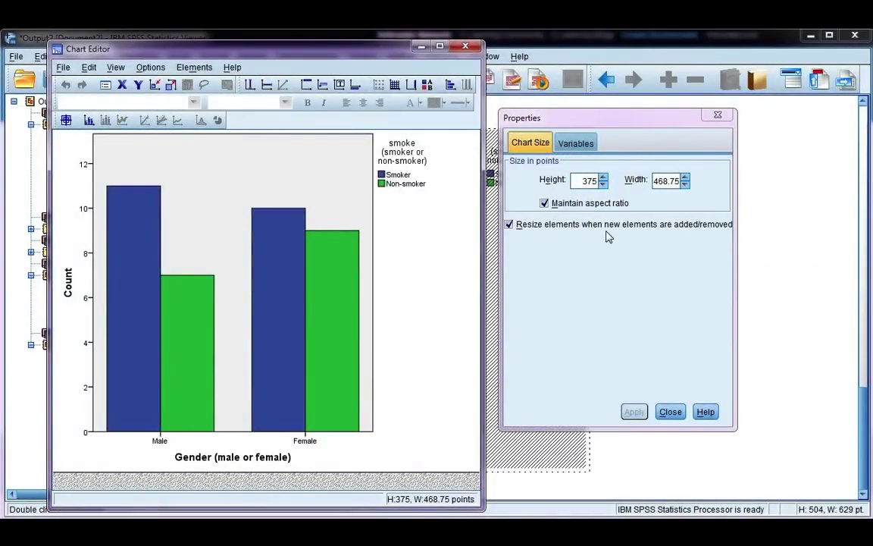
# Reposition the Properties window, then close and reopen it to show the 375 × 468.75 Chart Size settings
pyautogui.moveTo(591, 122); pyautogui.dragTo(657, 120)
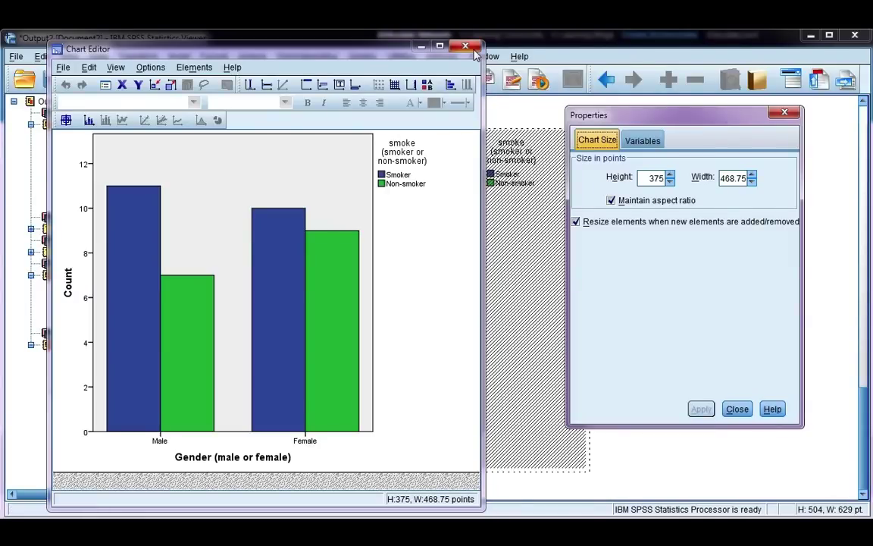
pyautogui.moveTo(629, 119); pyautogui.dragTo(563, 123)
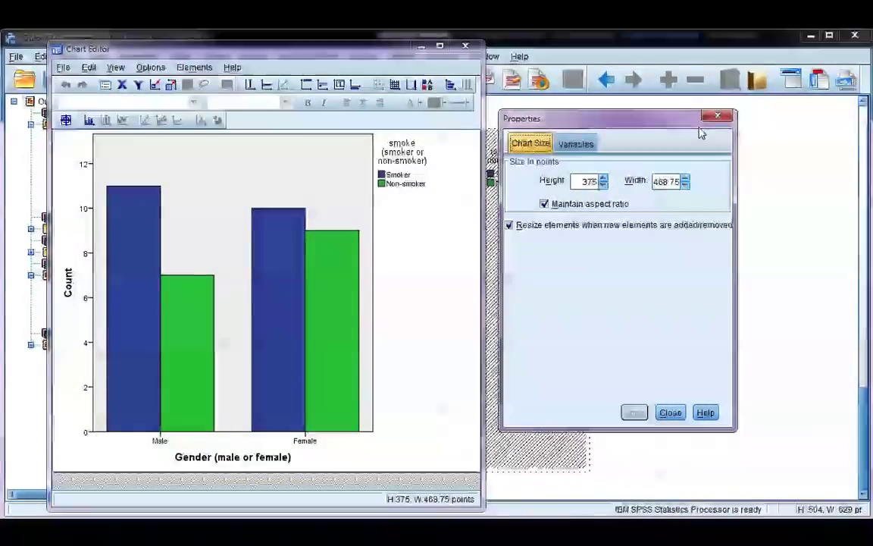
pyautogui.click(716, 118)
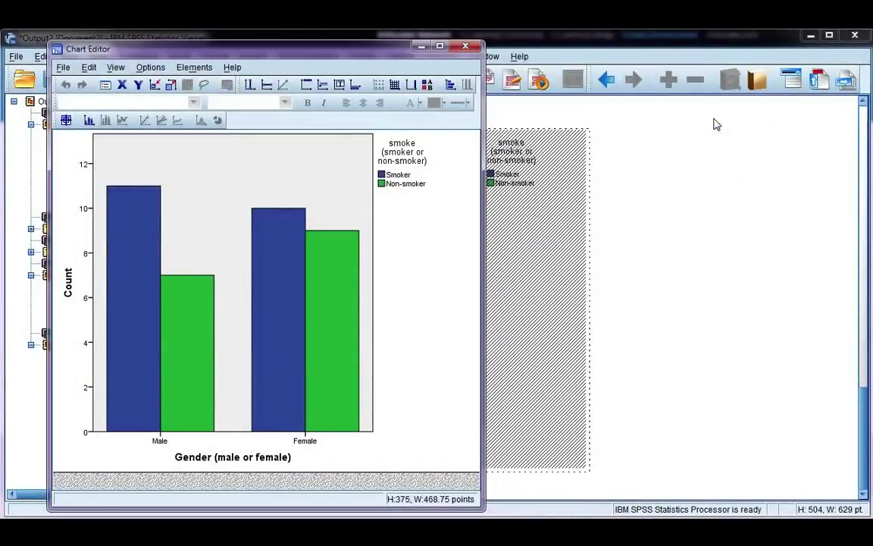
pyautogui.click(107, 85)
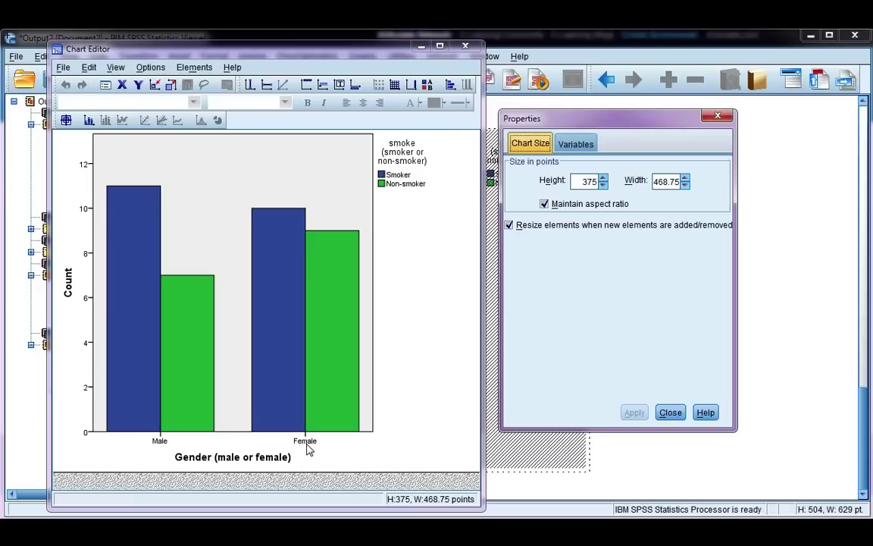
# Set the chart height to 275 with aspect ratio kept, giving 274.5 by 343.5 points
pyautogui.moveTo(581, 181); pyautogui.dragTo(602, 185)
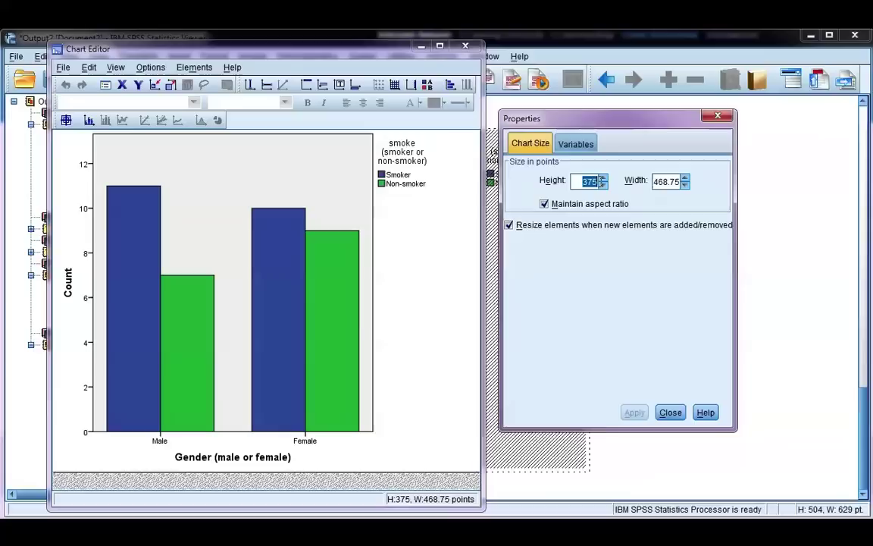
pyautogui.write('2')
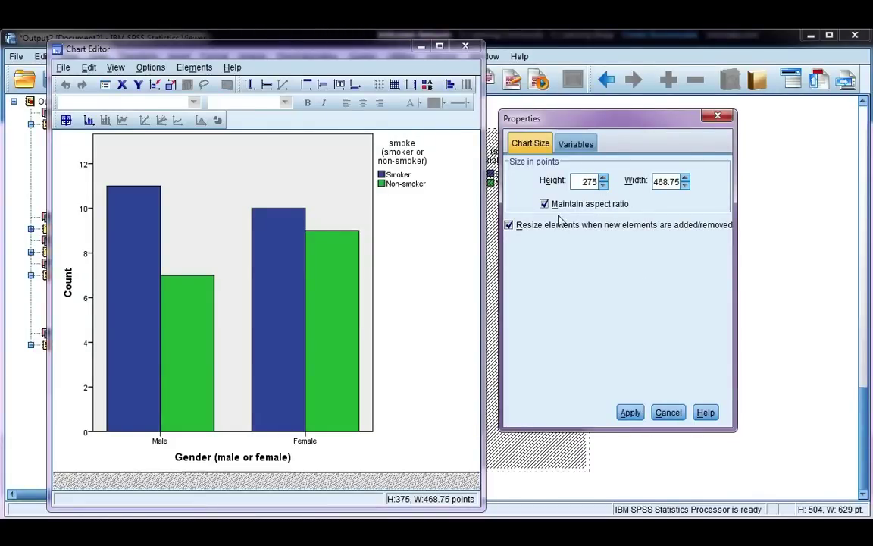
pyautogui.click(634, 411)
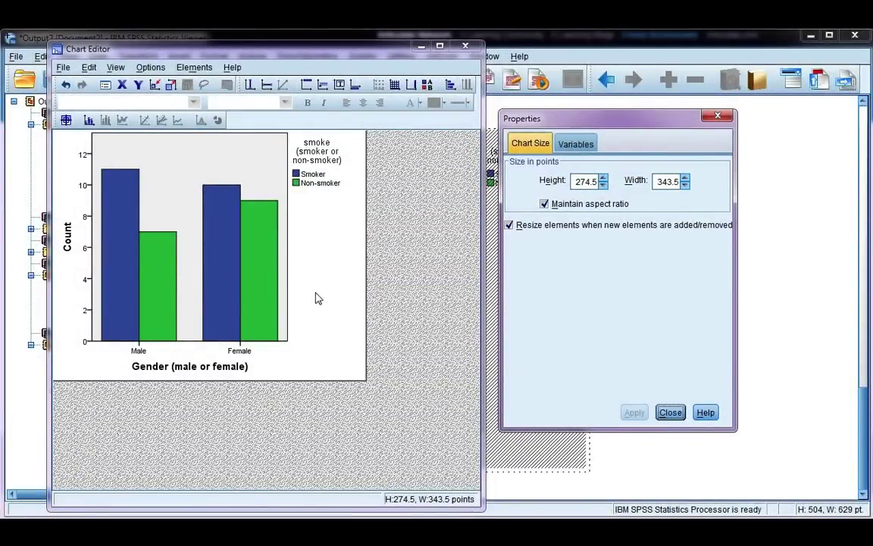
# Rename the legend title to 'Smoking Status'
pyautogui.click(325, 160)
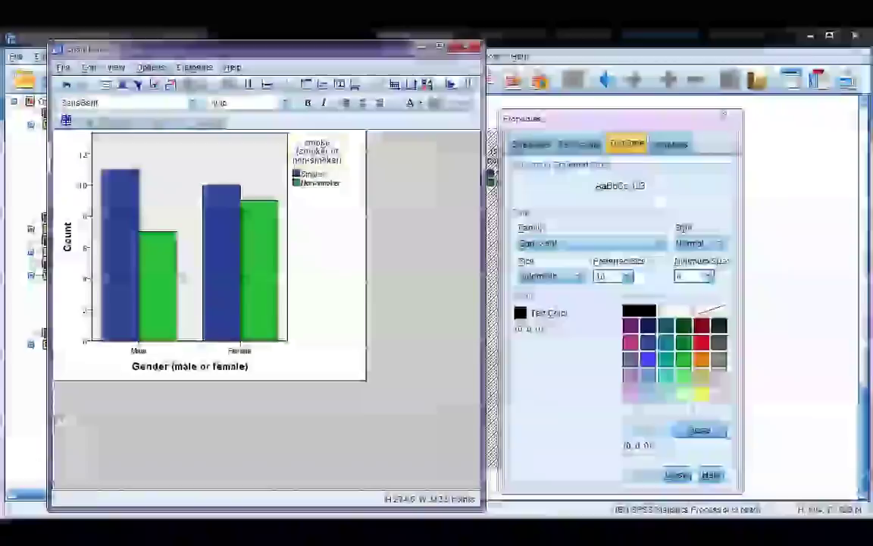
pyautogui.click(323, 152)
pyautogui.moveTo(376, 141); pyautogui.dragTo(221, 142)
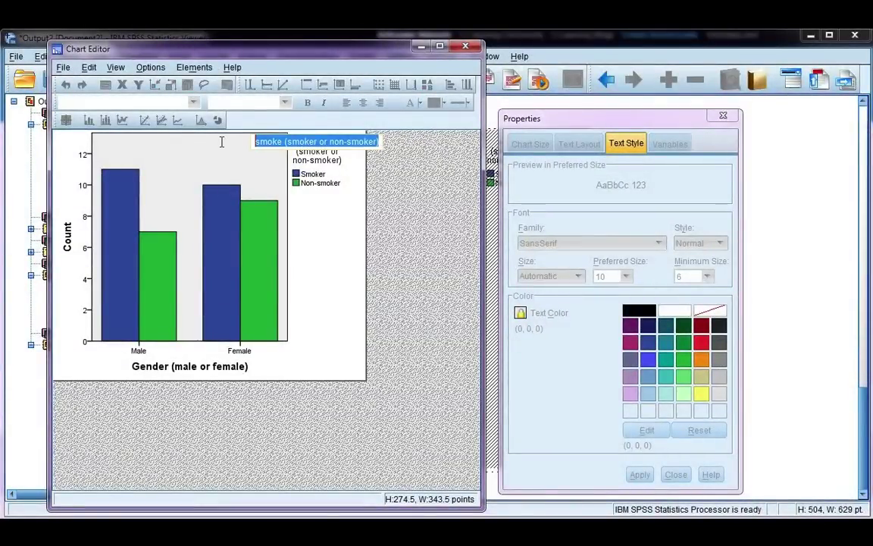
pyautogui.write('Smo')
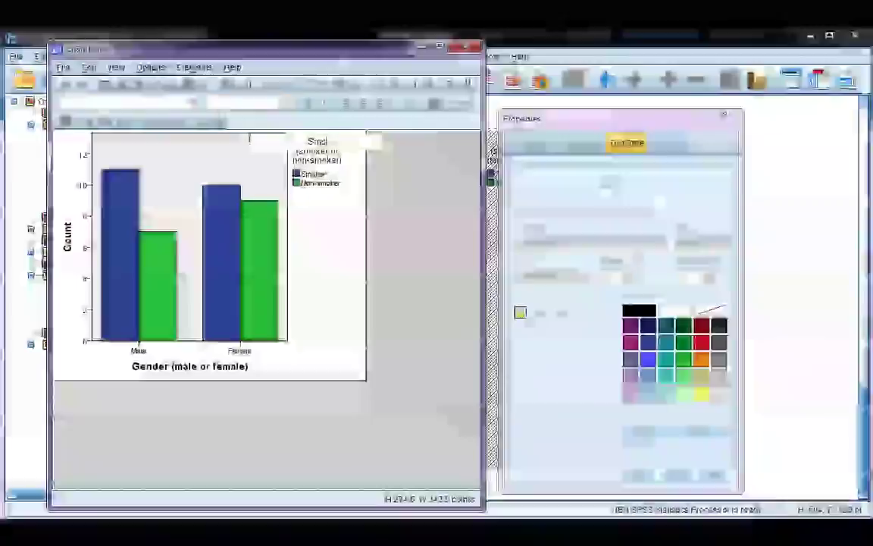
pyautogui.write('king Status')
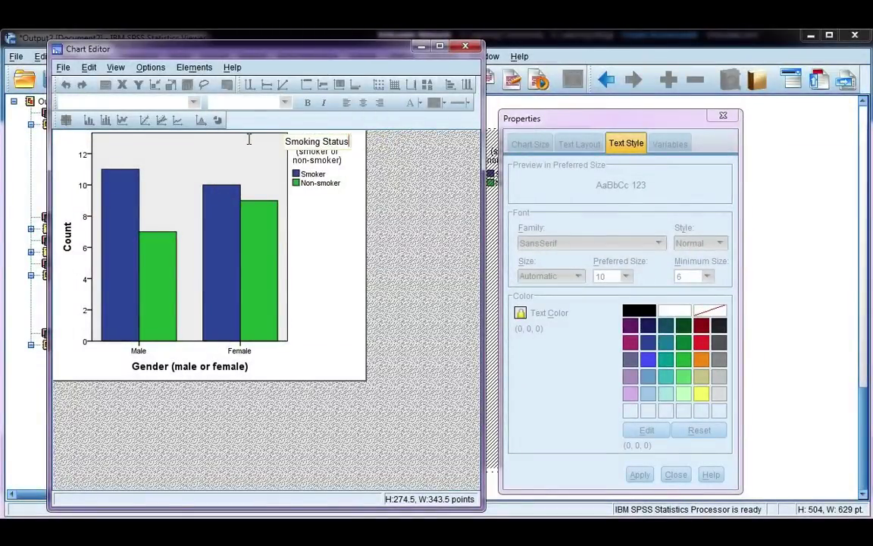
pyautogui.press('Return')
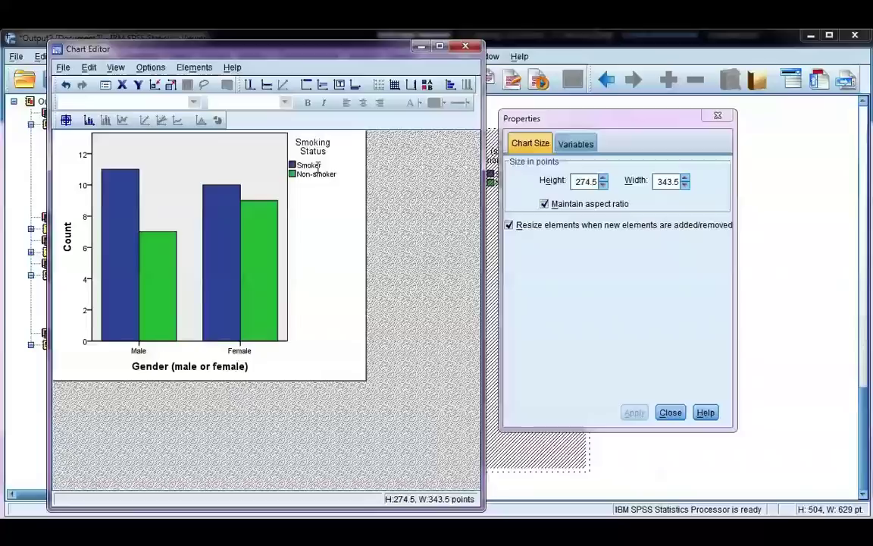
# Shorten the x-axis label from 'Gender (male or female)' to 'Gender'
pyautogui.click(176, 366)
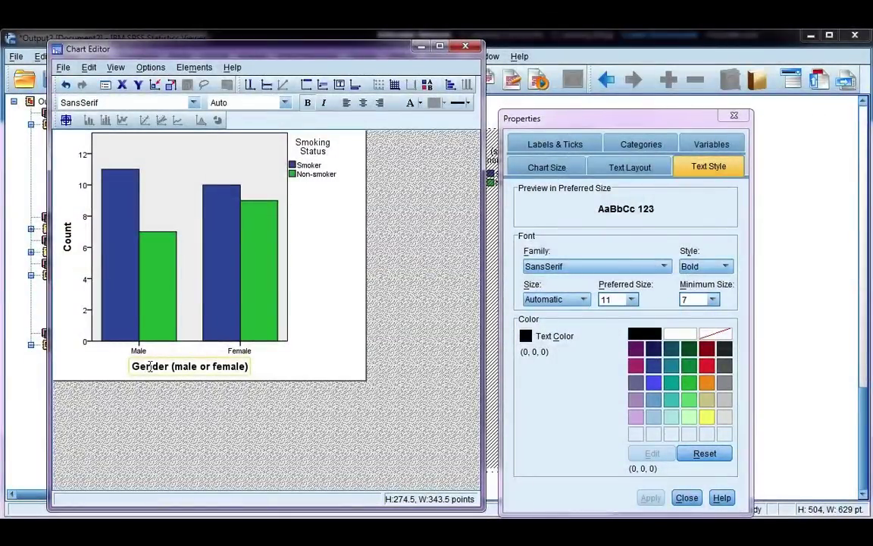
pyautogui.click(171, 366)
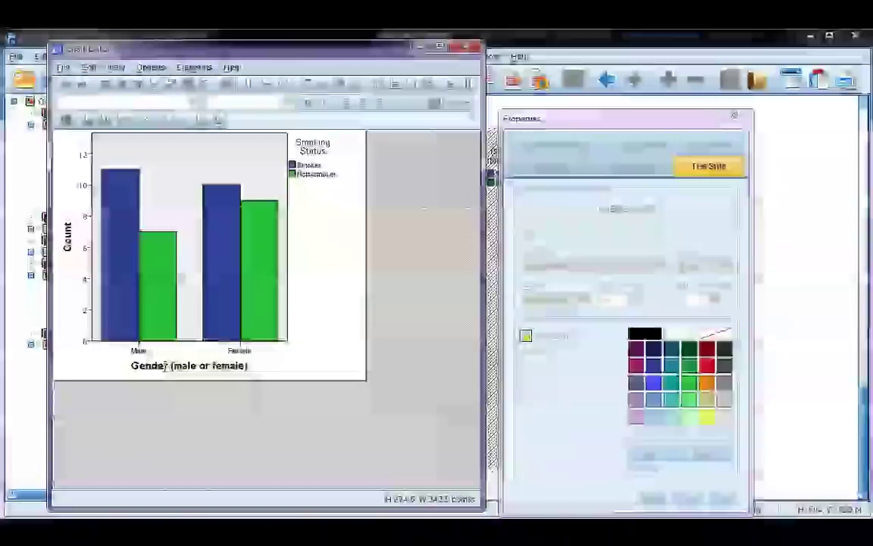
pyautogui.moveTo(170, 366); pyautogui.dragTo(302, 362)
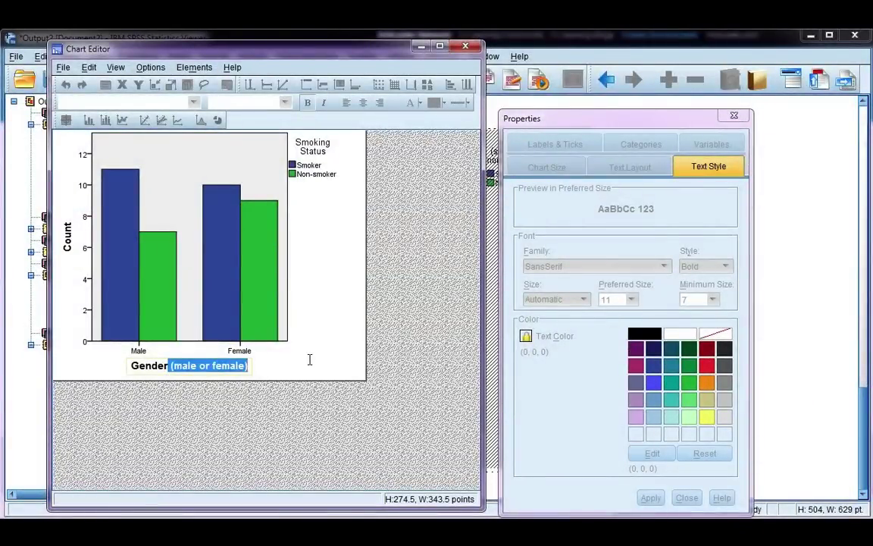
pyautogui.press('BackSpace')
pyautogui.click(309, 359)
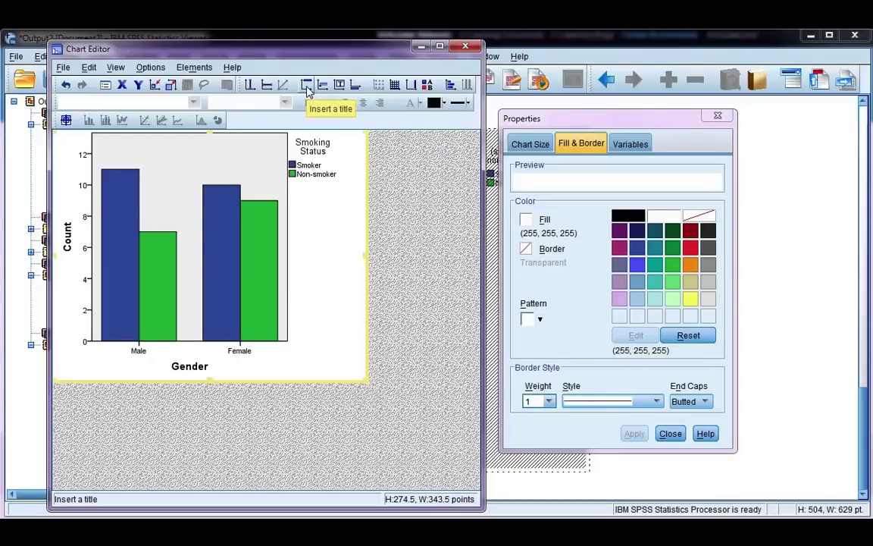
# Insert a chart title reading 'Smoking Status by Gender'
pyautogui.click(307, 86)
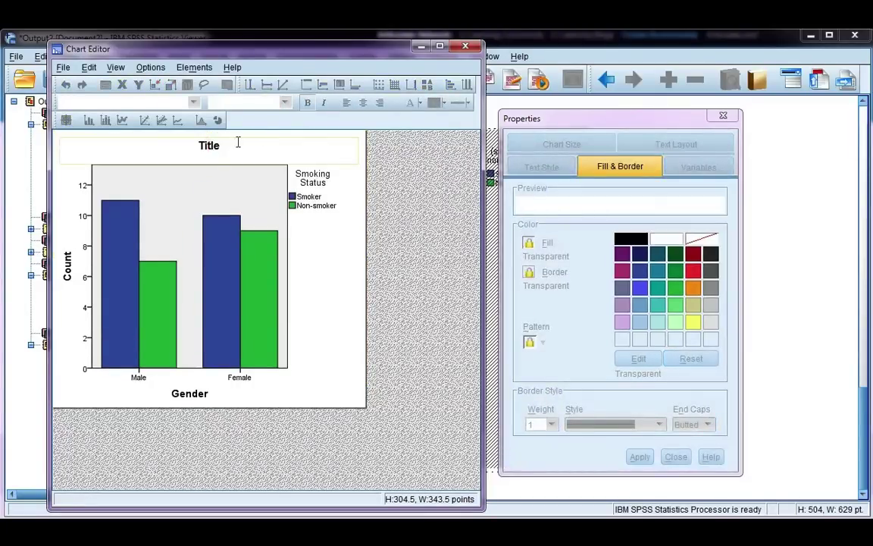
pyautogui.click(151, 141)
pyautogui.write('Smoking Status by Gender')
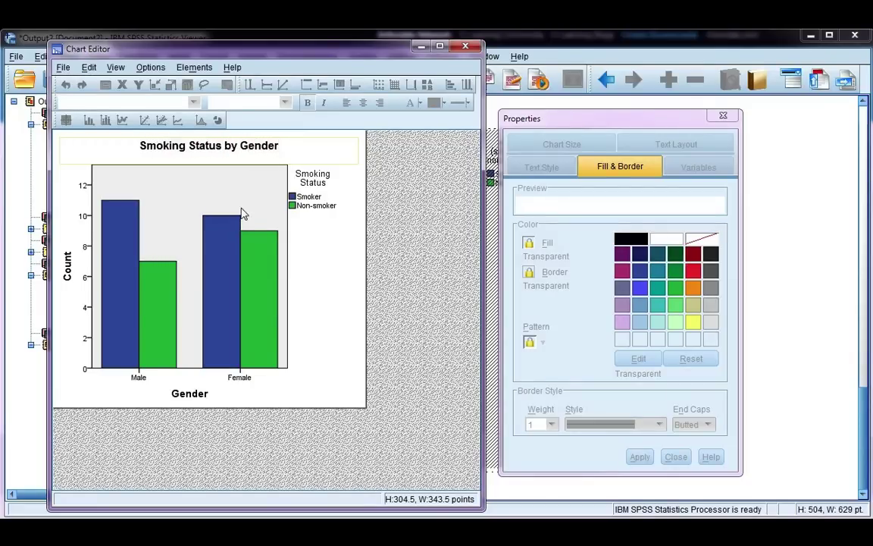
pyautogui.click(392, 228)
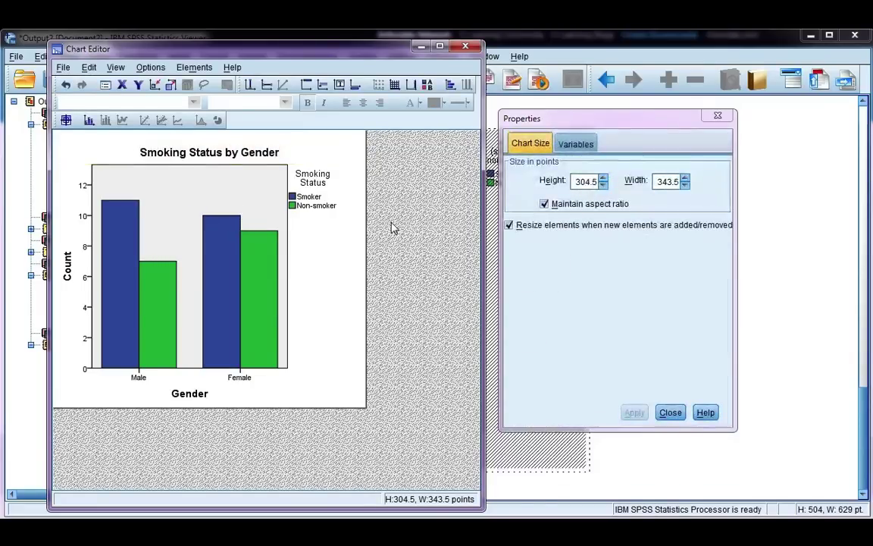
# Fill the Smoker bars with orange
pyautogui.click(226, 281)
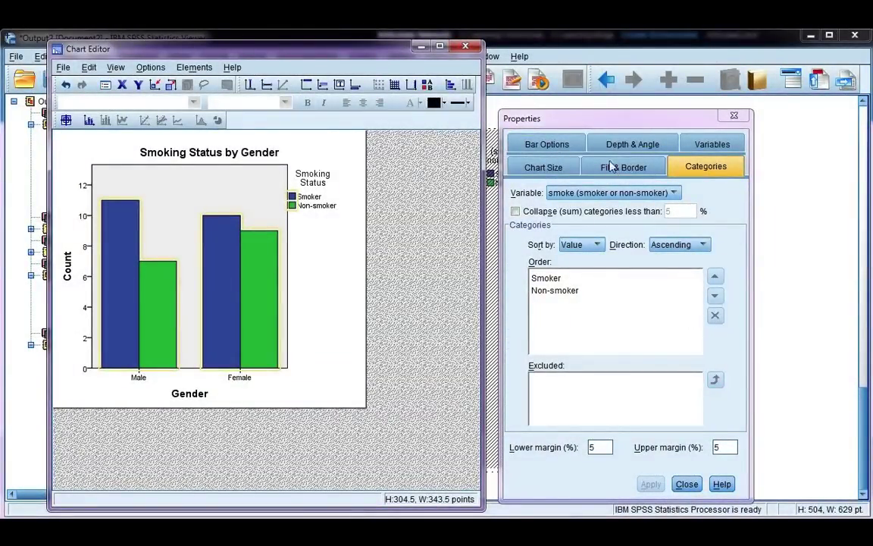
pyautogui.click(637, 169)
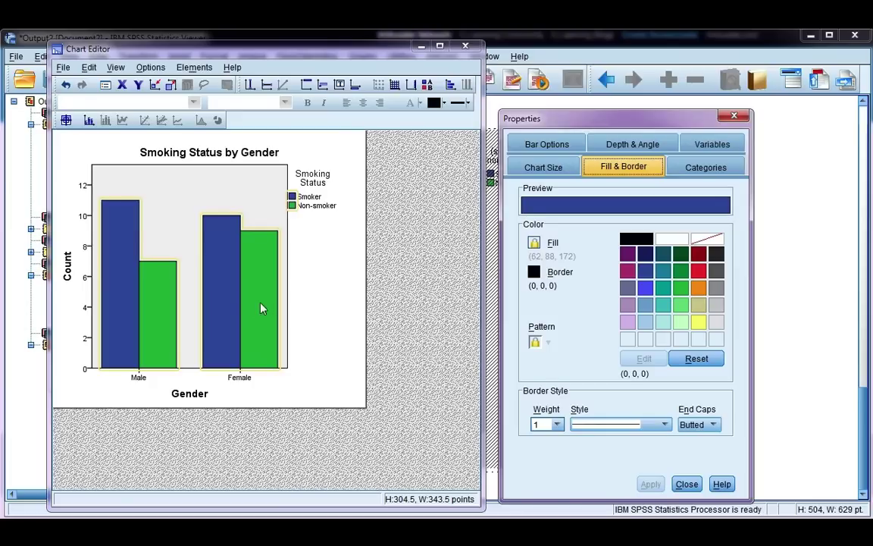
pyautogui.click(217, 251)
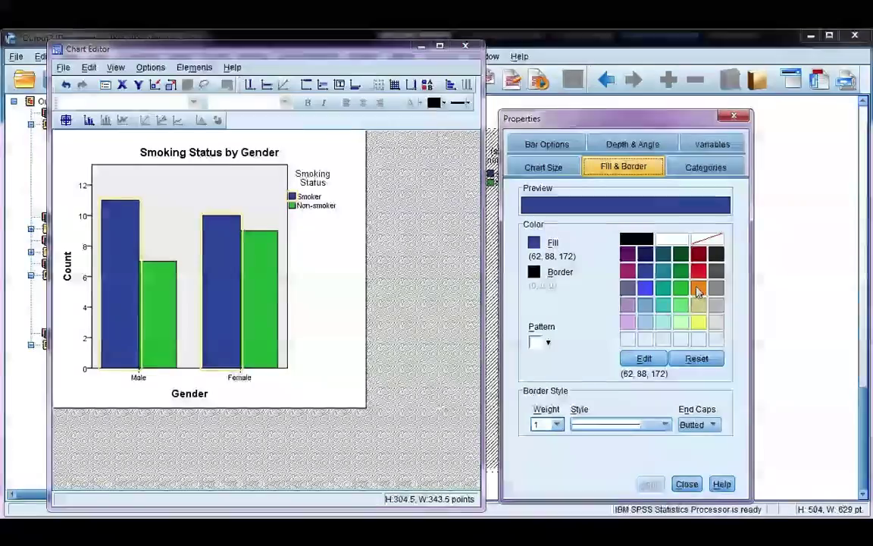
pyautogui.click(698, 287)
pyautogui.click(647, 485)
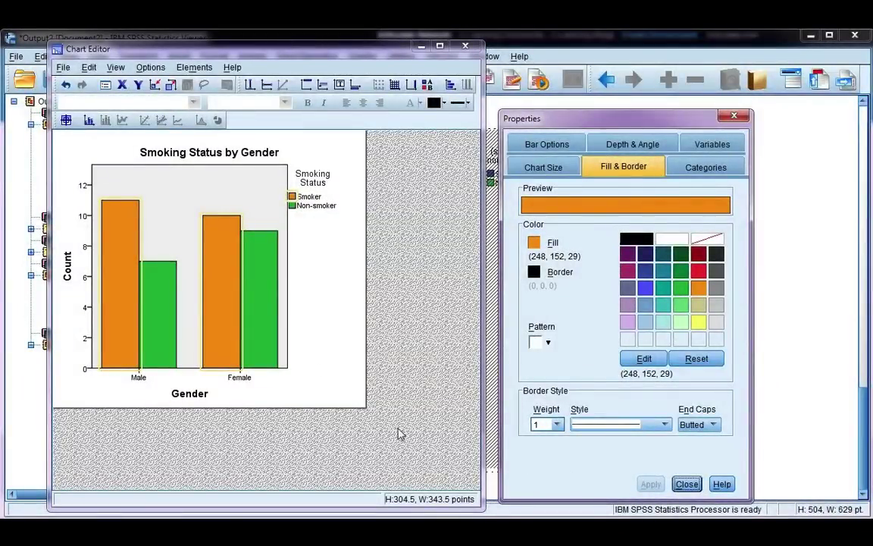
# Give the Non-smoker bars a checkered fill pattern
pyautogui.click(261, 281)
pyautogui.click(260, 281)
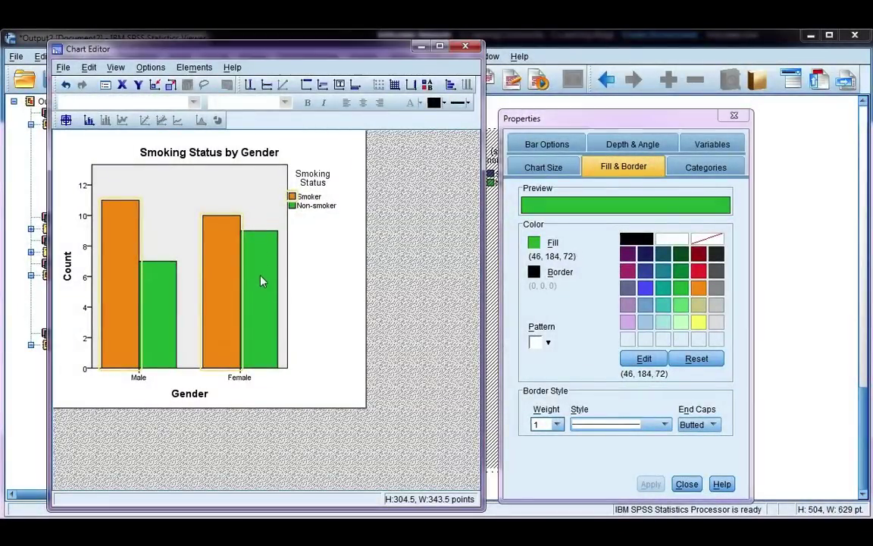
pyautogui.click(543, 343)
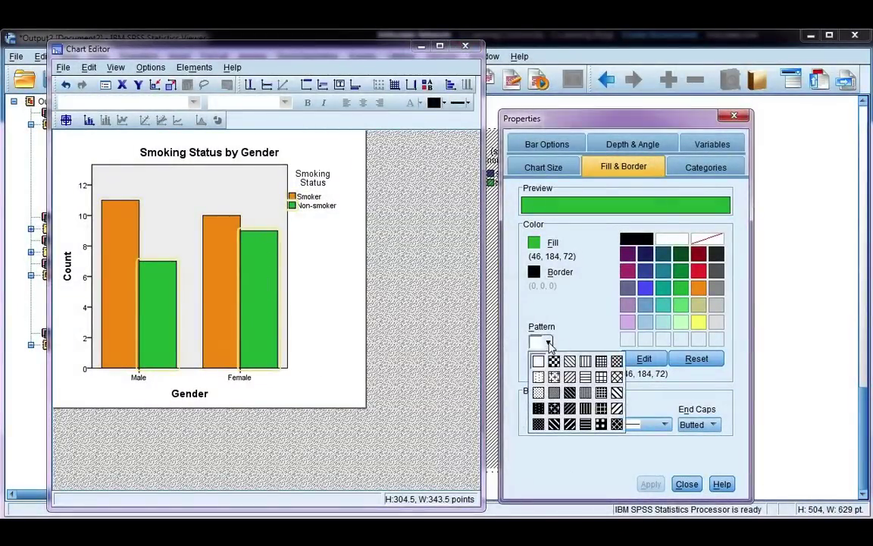
pyautogui.click(557, 369)
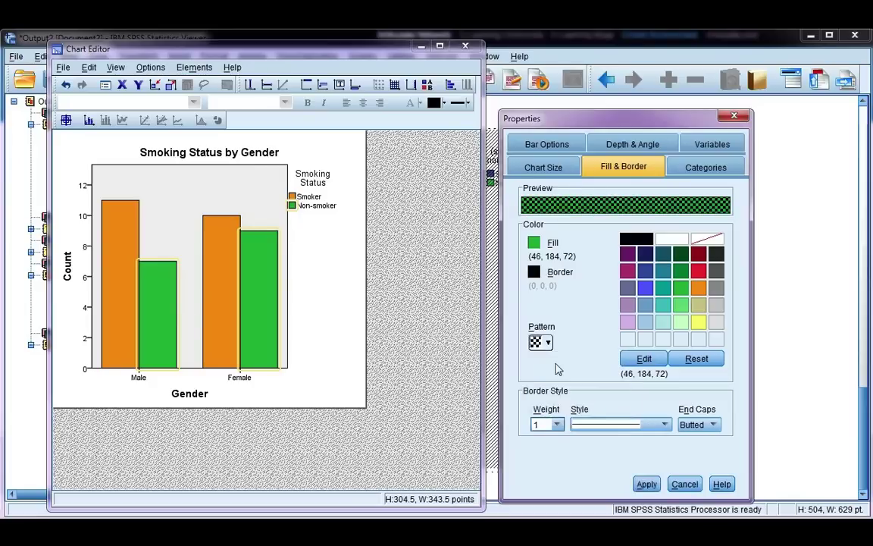
pyautogui.click(646, 483)
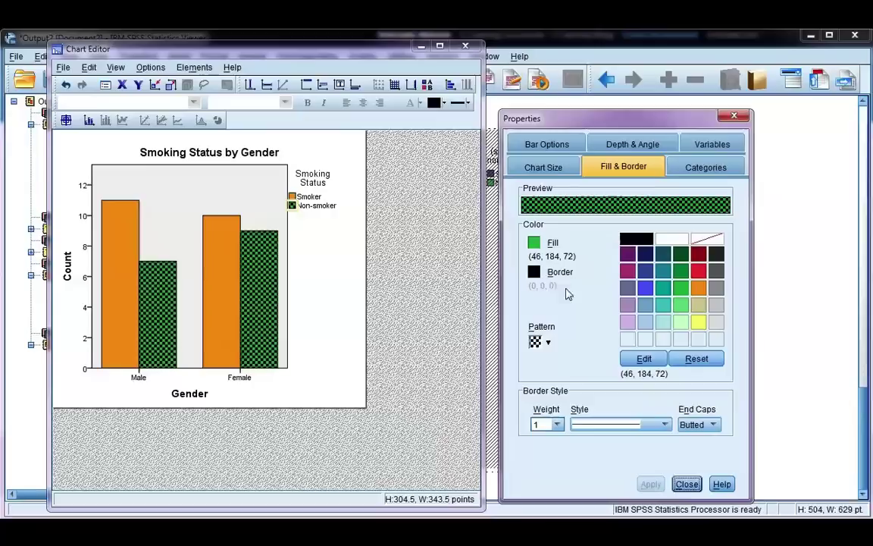
# Give the Non-smoker bars a dashed border line style
pyautogui.click(534, 275)
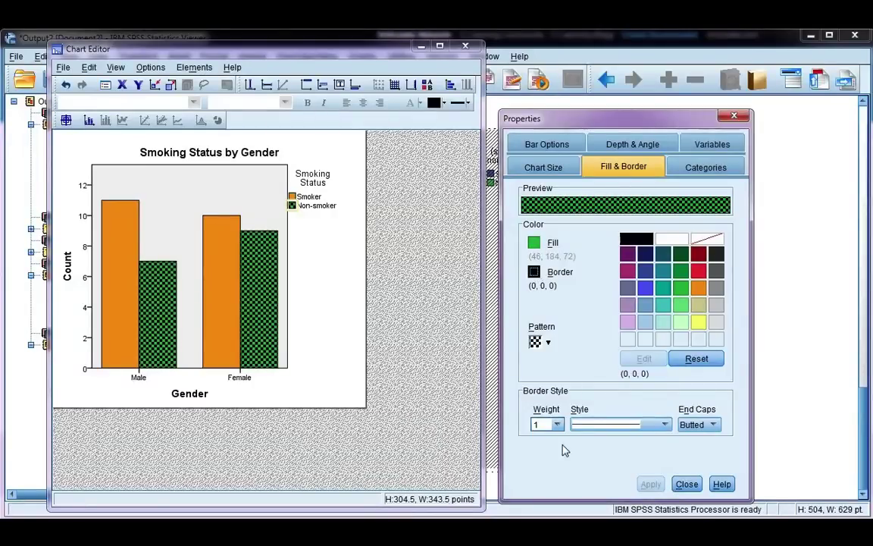
pyautogui.click(264, 249)
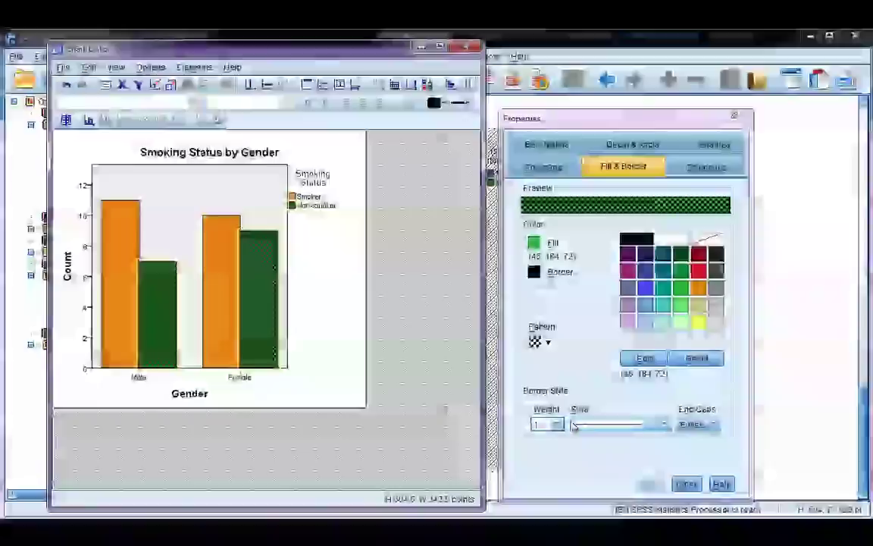
pyautogui.click(606, 425)
pyautogui.click(598, 469)
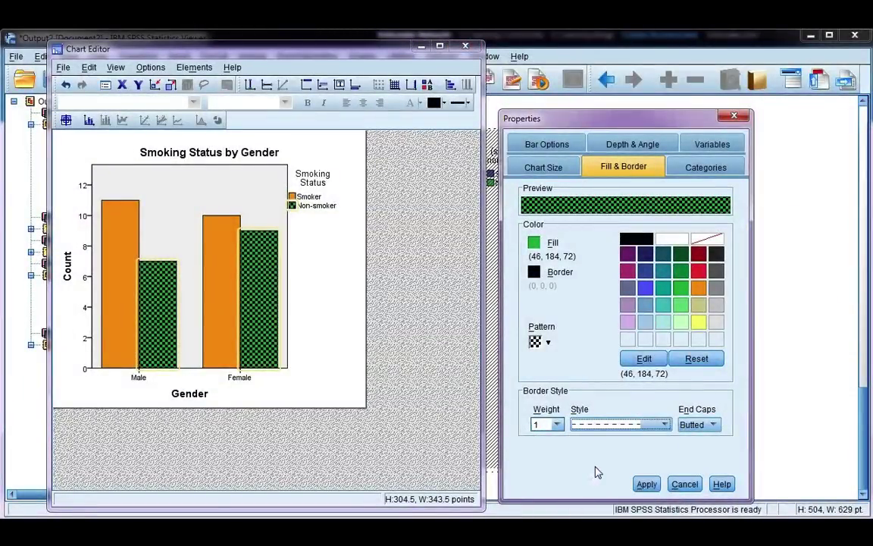
pyautogui.click(648, 484)
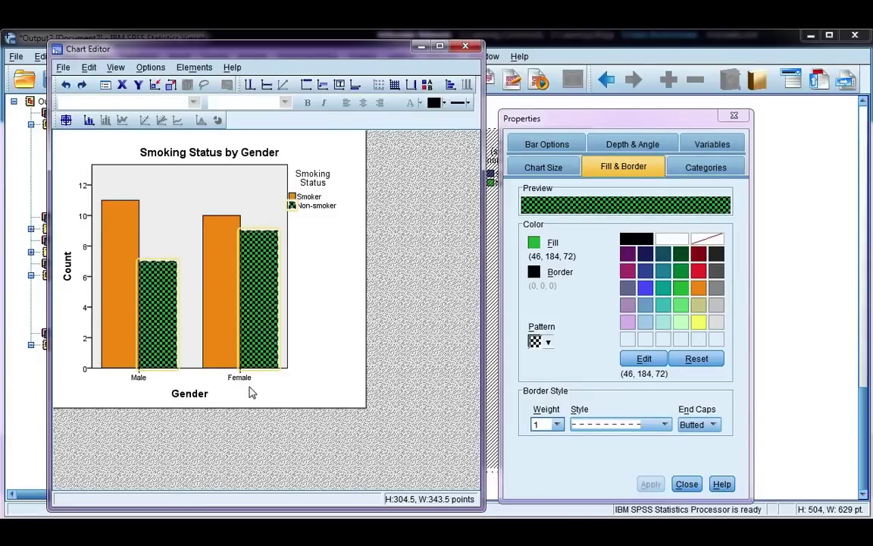
# Set the Male/Female category labels to preferred size 10 and minimum size 8
pyautogui.click(238, 379)
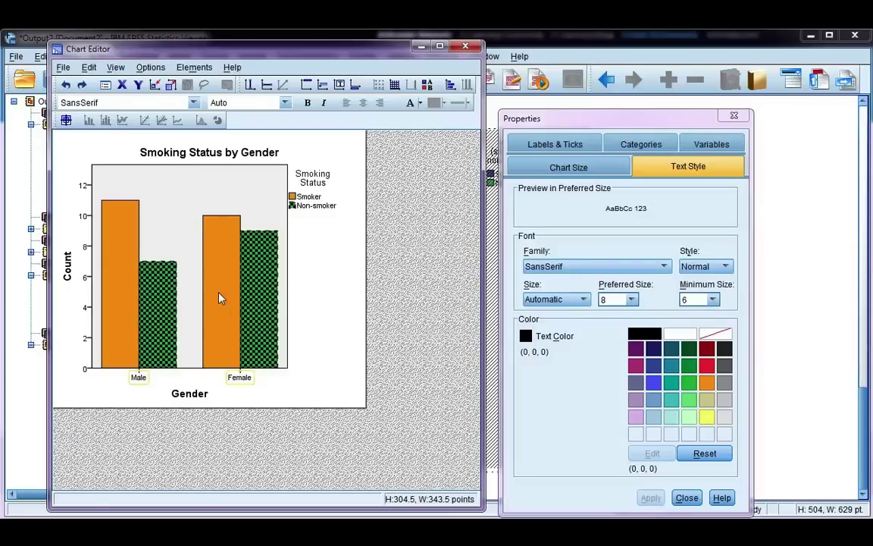
pyautogui.click(713, 301)
pyautogui.click(713, 301)
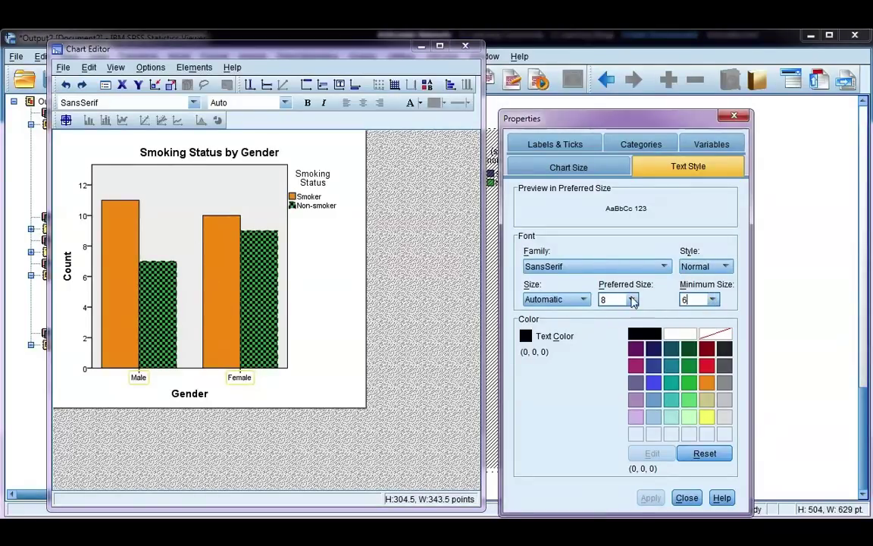
pyautogui.click(627, 301)
pyautogui.click(606, 325)
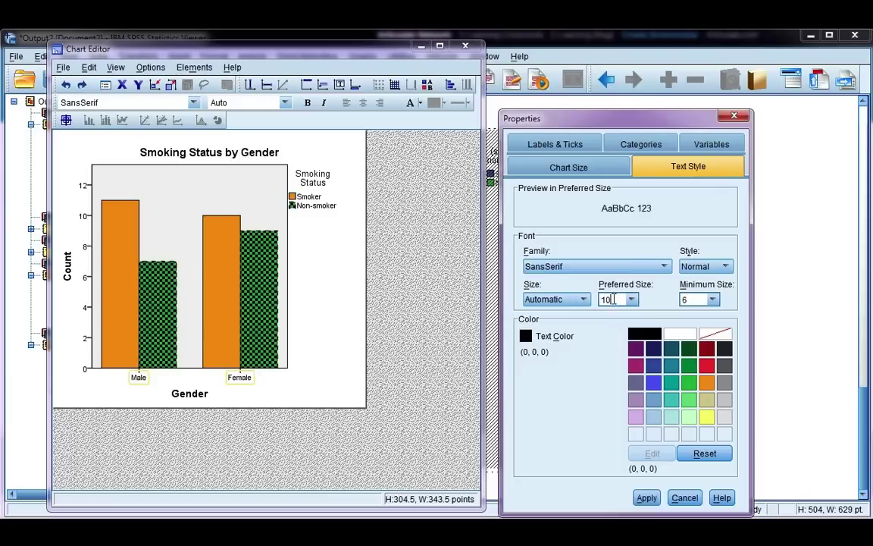
pyautogui.click(713, 301)
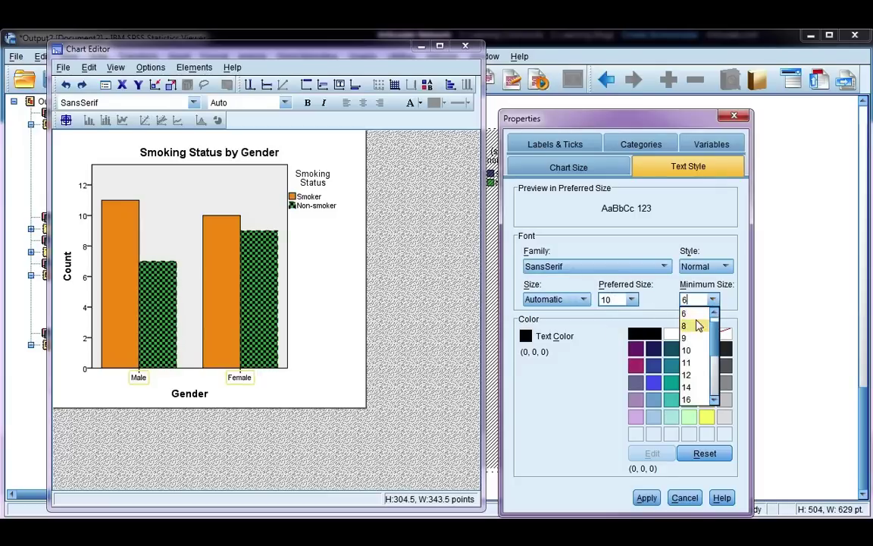
pyautogui.click(698, 326)
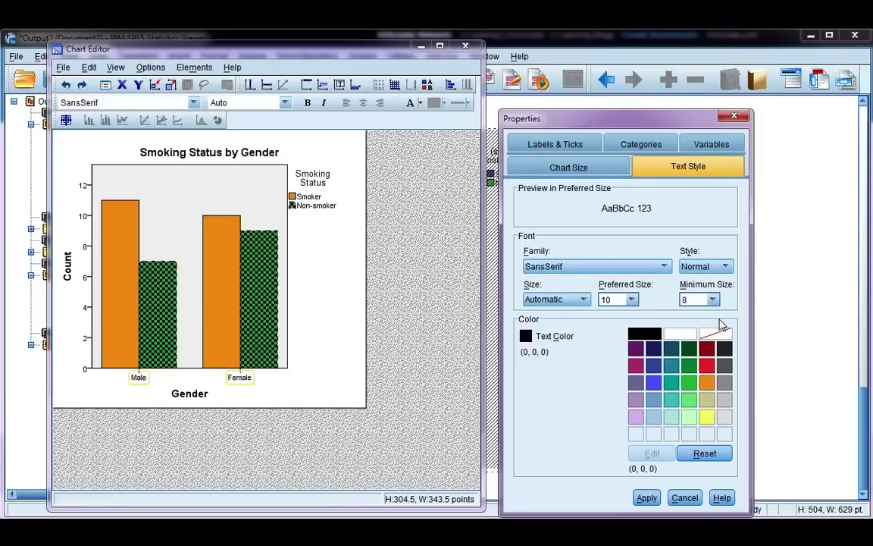
pyautogui.click(650, 500)
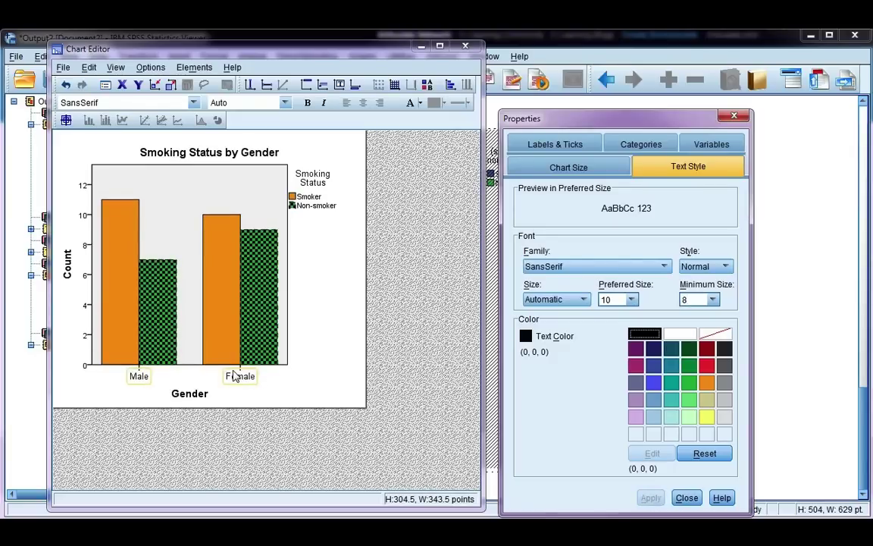
# Show the Count axis scale settings: range 0 to 12, major increment 2
pyautogui.click(86, 279)
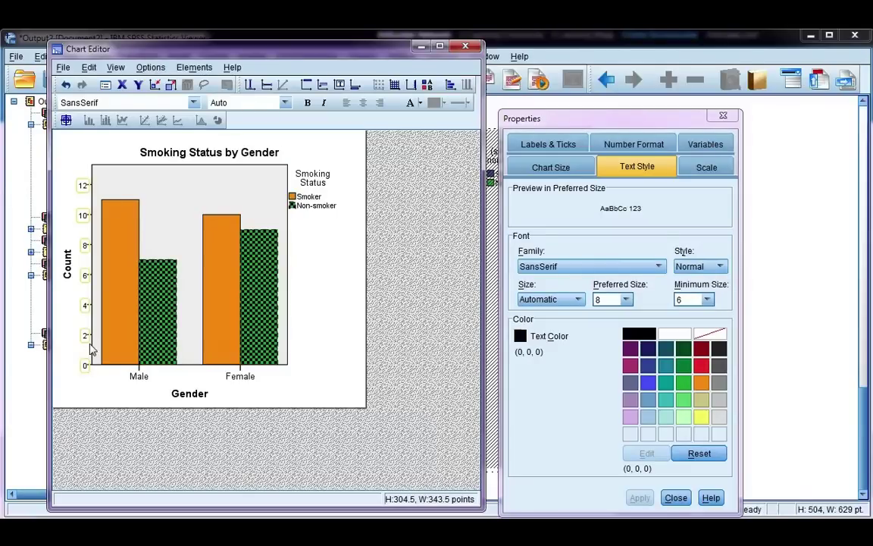
pyautogui.click(704, 167)
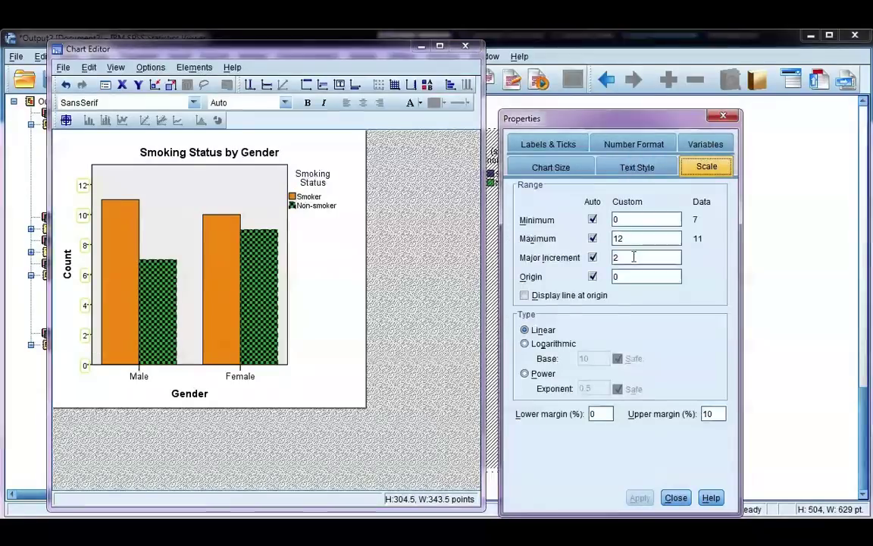